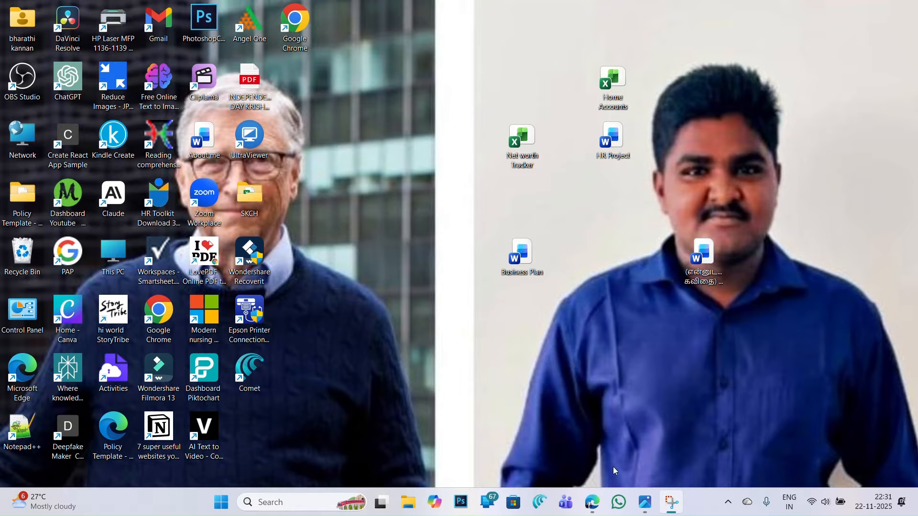
# - Switch to Microsoft Edge showing the Shortwave website and sign in to the mail account
pyautogui.click(645, 502)
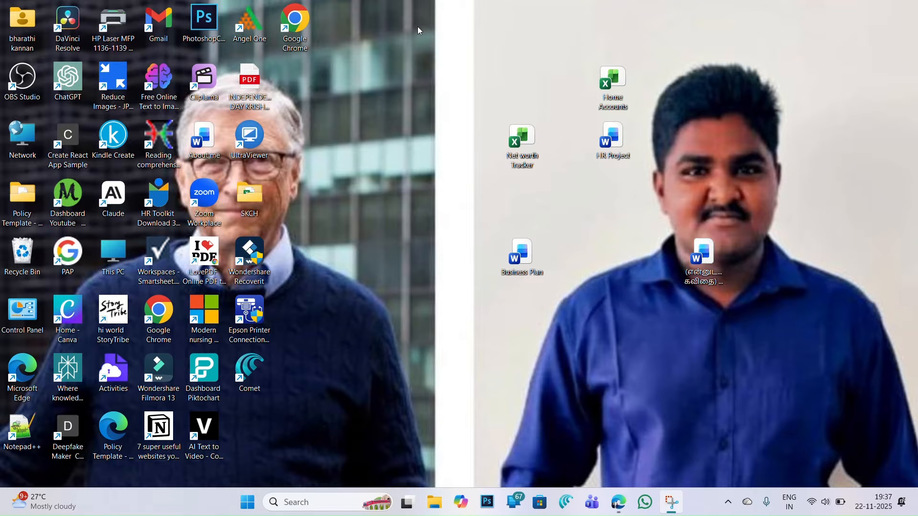
pyautogui.click(620, 512)
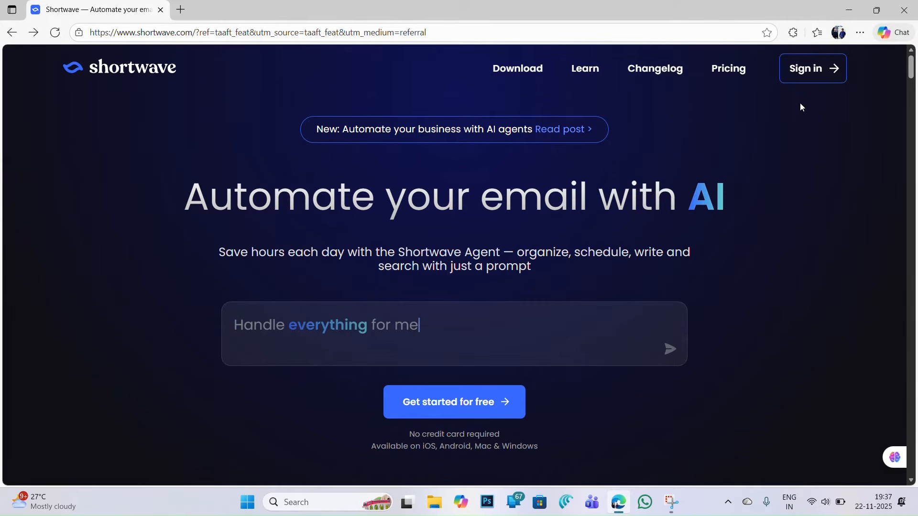
pyautogui.click(803, 78)
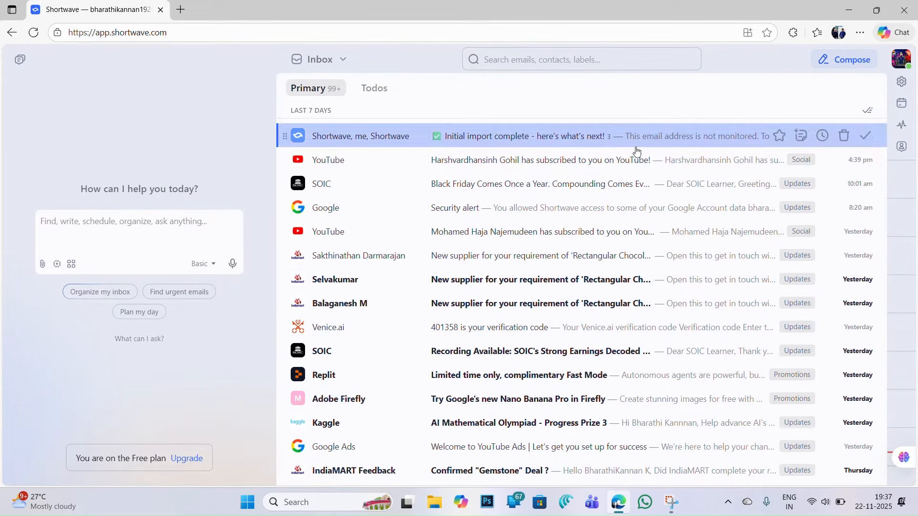
# - Open the SOIC email "Black Friday Comes Once a Year" from the inbox and read it down to the suggested replies
pyautogui.scroll(-2, 617, 363)
pyautogui.scroll(2, 611, 421)
pyautogui.click(348, 185)
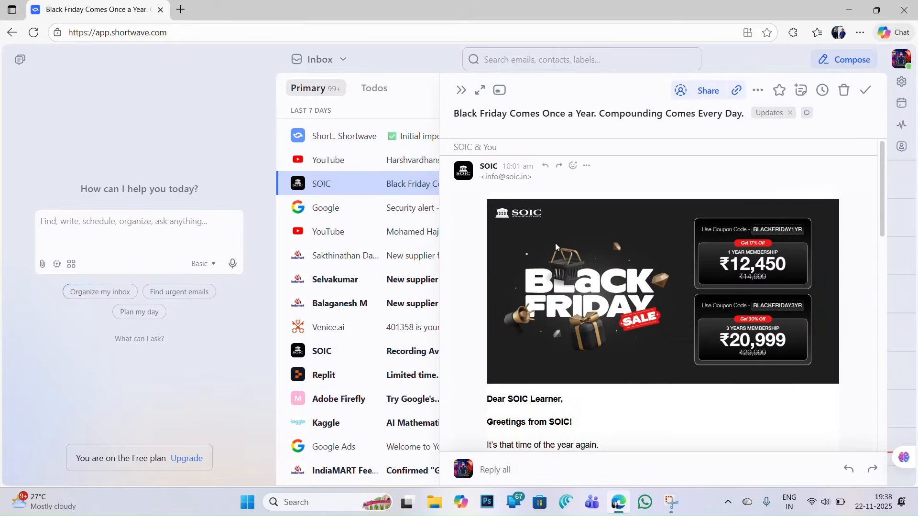
pyautogui.scroll(-7, 557, 247)
pyautogui.scroll(-8, 557, 247)
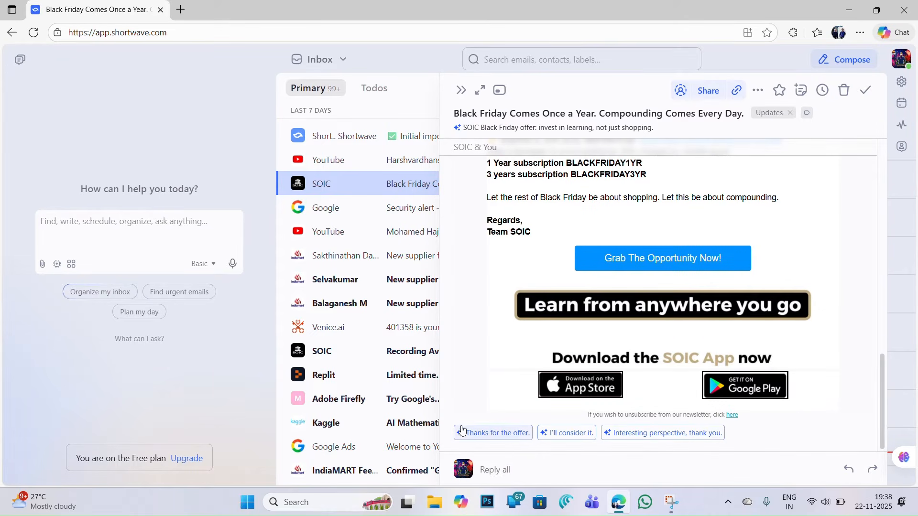
pyautogui.scroll(4, 572, 159)
pyautogui.scroll(8, 572, 159)
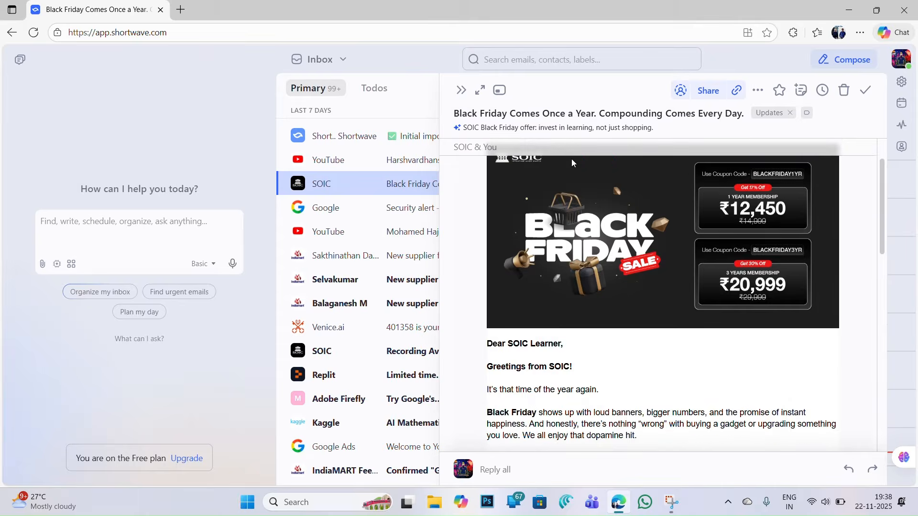
pyautogui.scroll(-14, 559, 425)
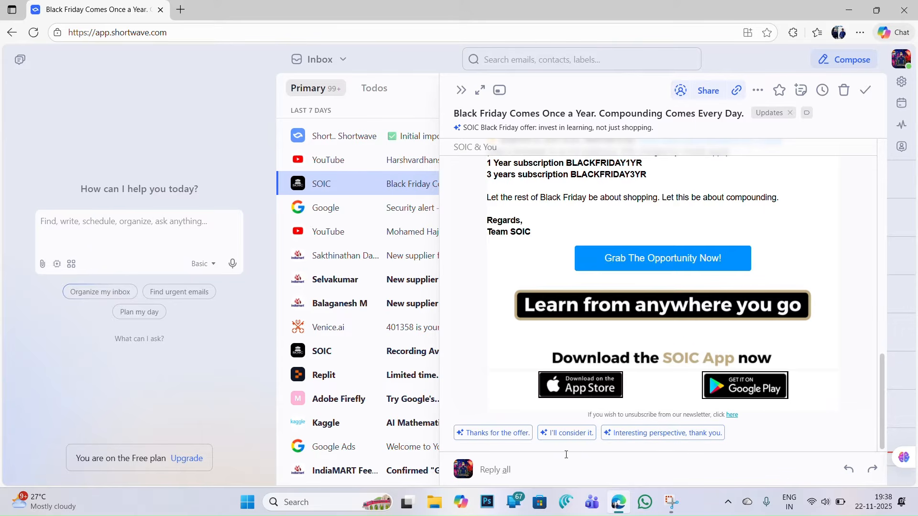
# - Reply to the SOIC email with an AI draft expanded from the suggestion "Thanks for the offer." and send it
pyautogui.click(484, 439)
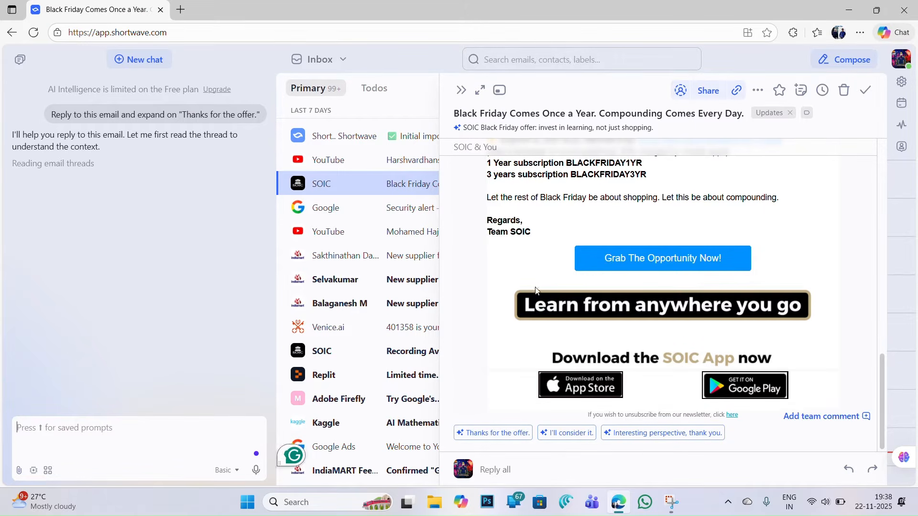
pyautogui.scroll(8, 572, 237)
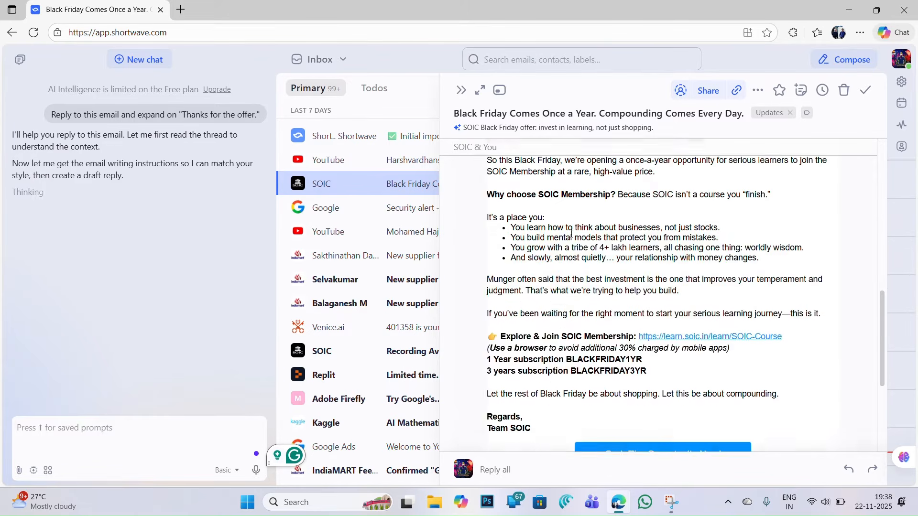
pyautogui.scroll(4, 571, 238)
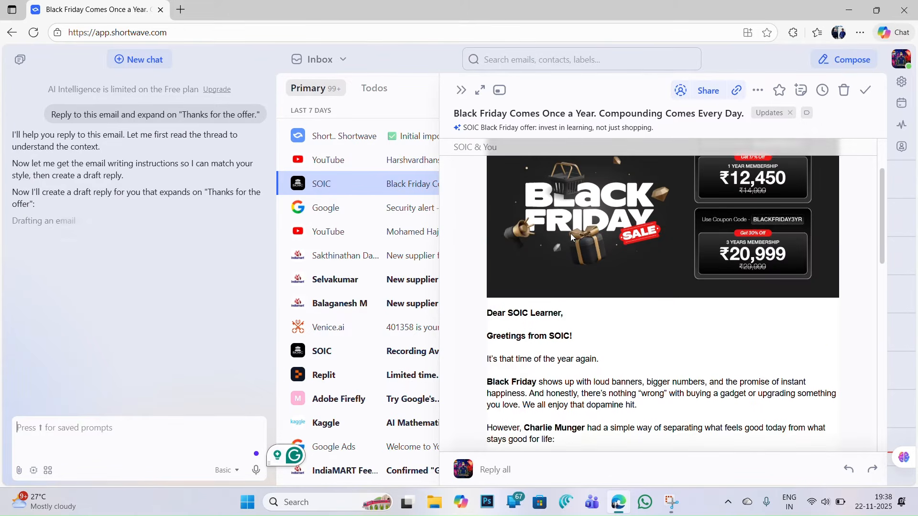
pyautogui.scroll(-4, 572, 237)
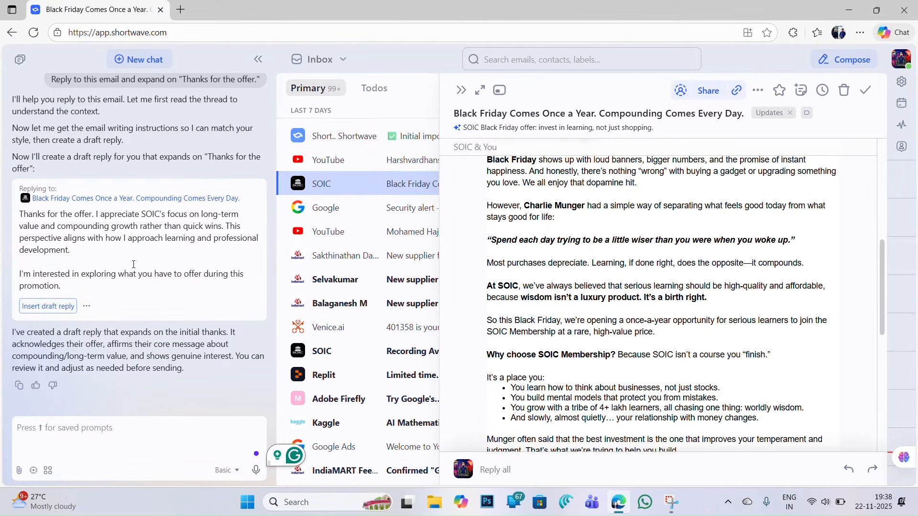
pyautogui.click(45, 307)
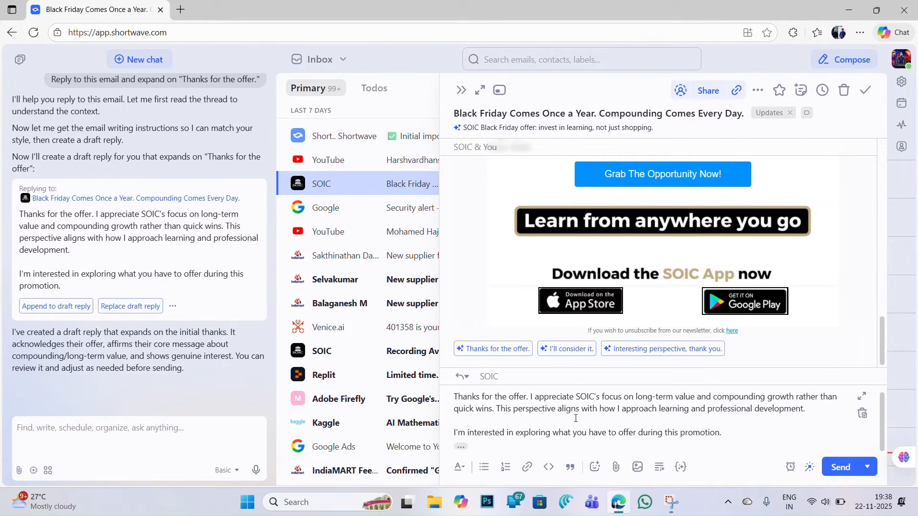
pyautogui.click(840, 468)
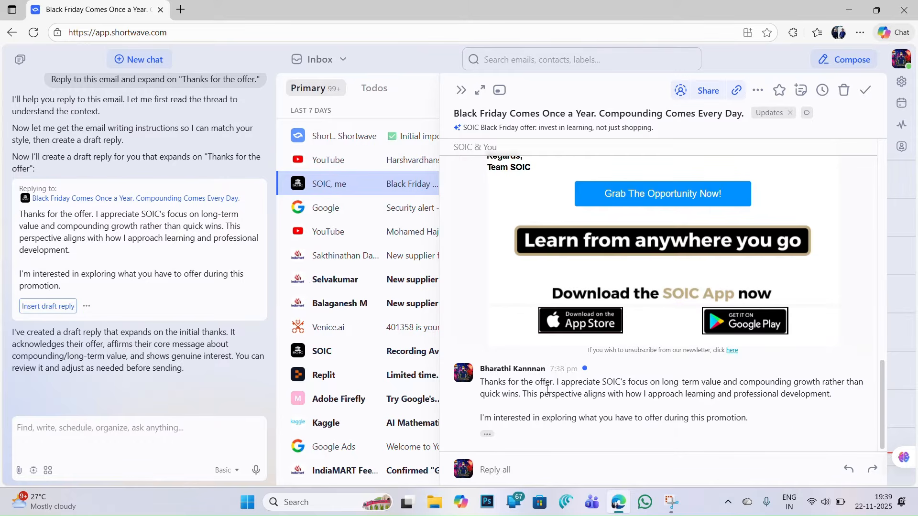
# - Start another reply to all in the SOIC thread with the text "ok thank you"
pyautogui.click(491, 476)
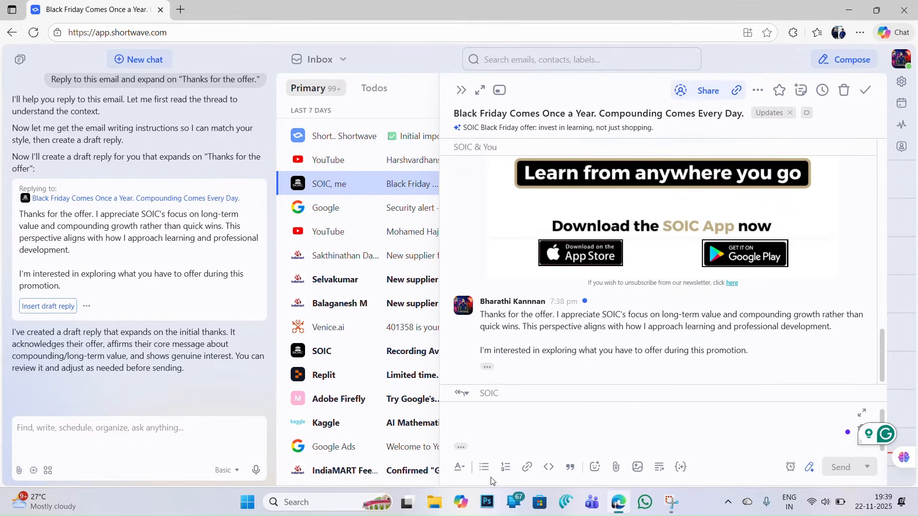
pyautogui.write('ok')
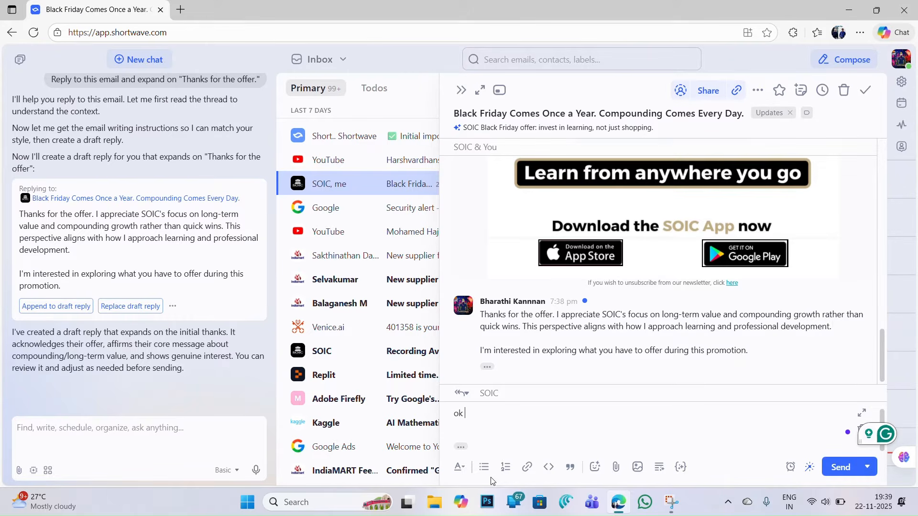
pyautogui.write(' t')
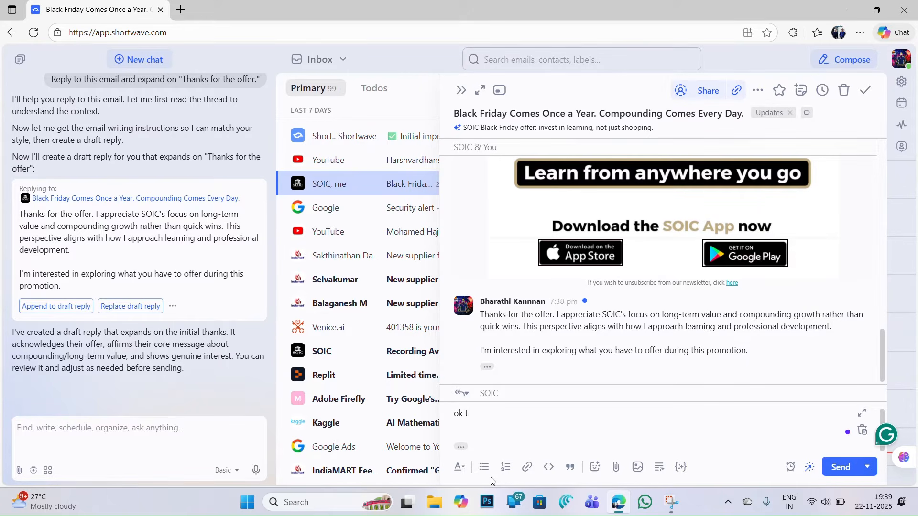
pyautogui.write('nan')
pyautogui.press('BackSpace')
pyautogui.press('BackSpace')
pyautogui.press('BackSpace')
pyautogui.press('BackSpace')
pyautogui.write('thank you')
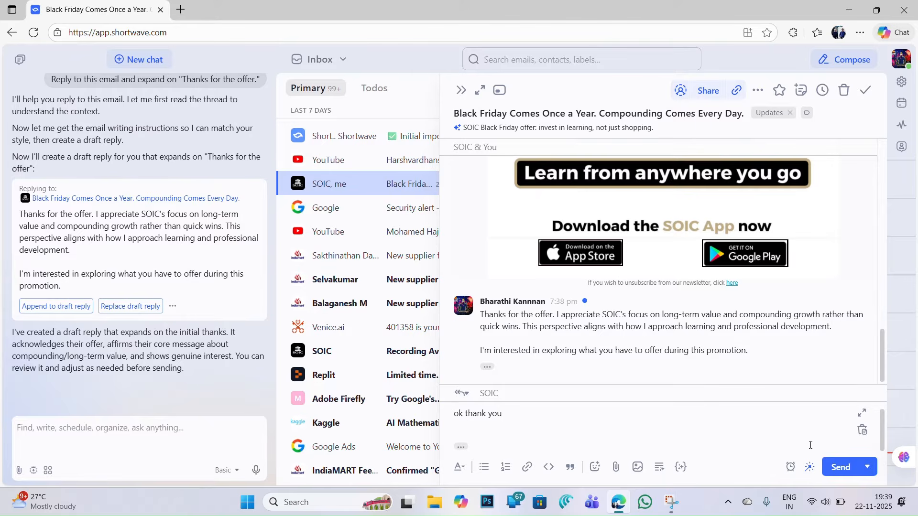
# - Replace the "ok thank you" draft with the AI assistant's improved version and send the reply
pyautogui.click(810, 468)
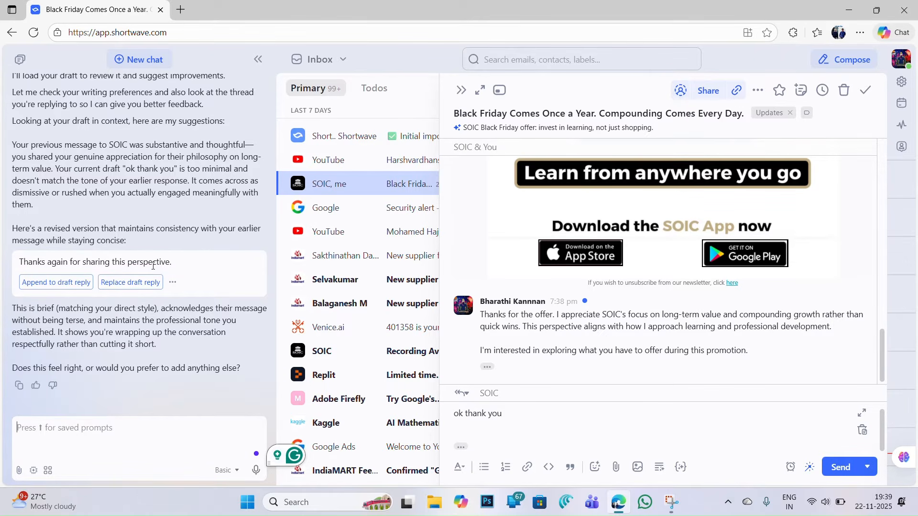
pyautogui.click(123, 286)
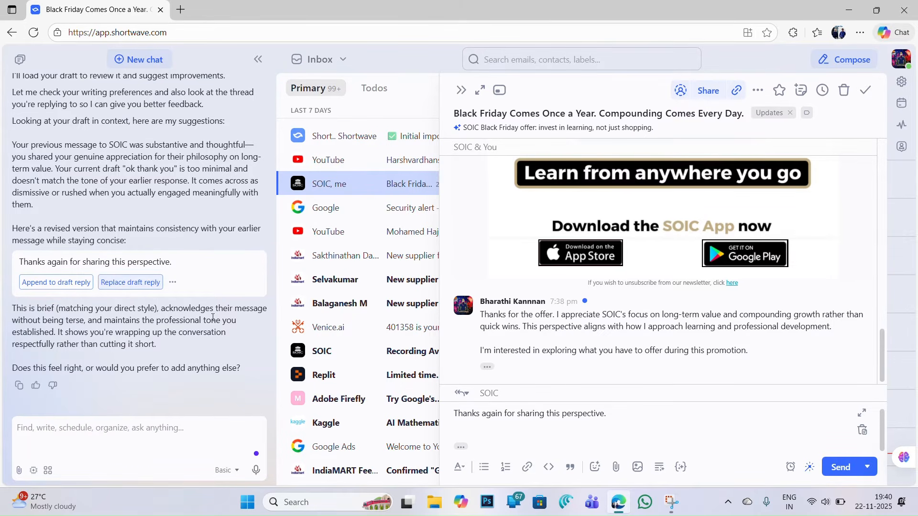
pyautogui.click(856, 468)
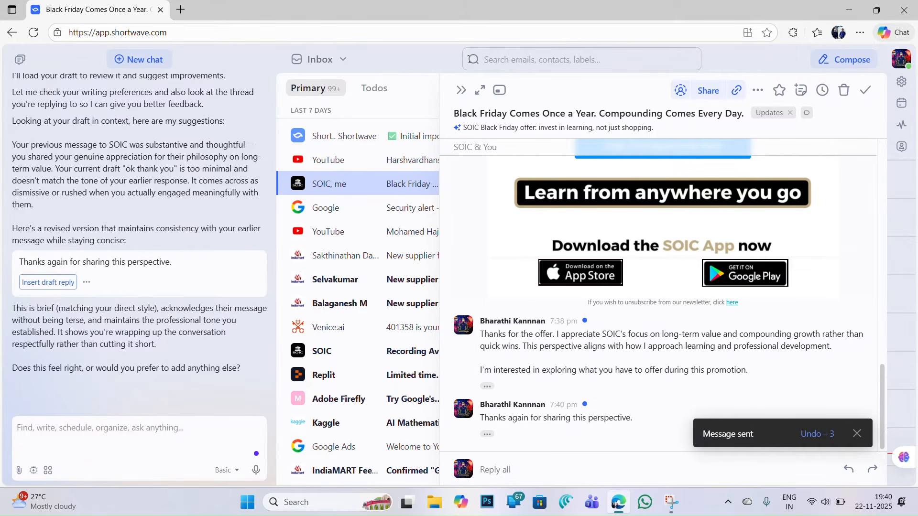
# - Close the SOIC email to return to the inbox and start a new AI assistant chat
pyautogui.click(466, 92)
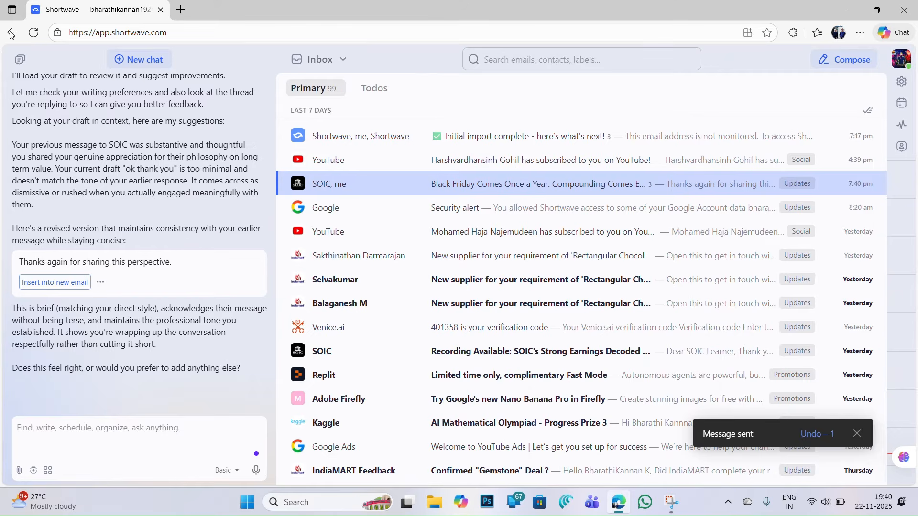
pyautogui.scroll(1, 65, 115)
pyautogui.click(144, 60)
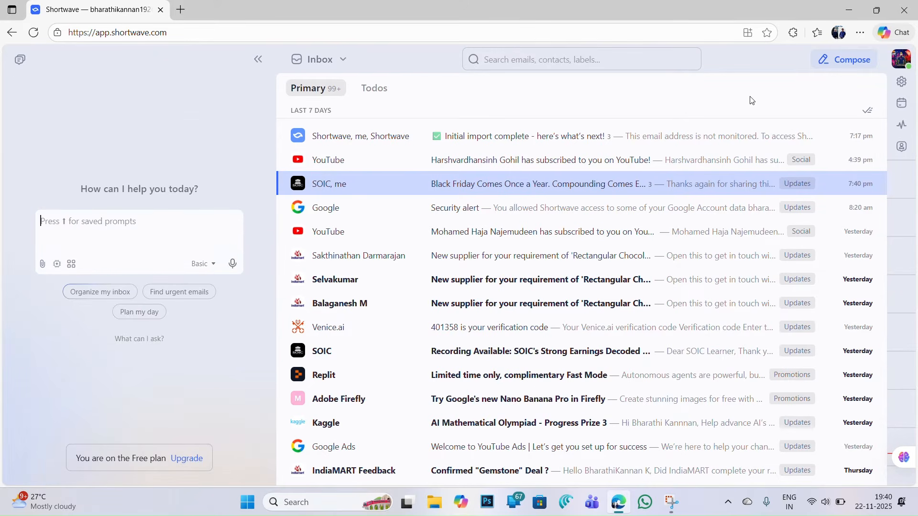
# - Compose a new email and address it to the owner's second contact entry, found by searching for "k"
pyautogui.click(835, 59)
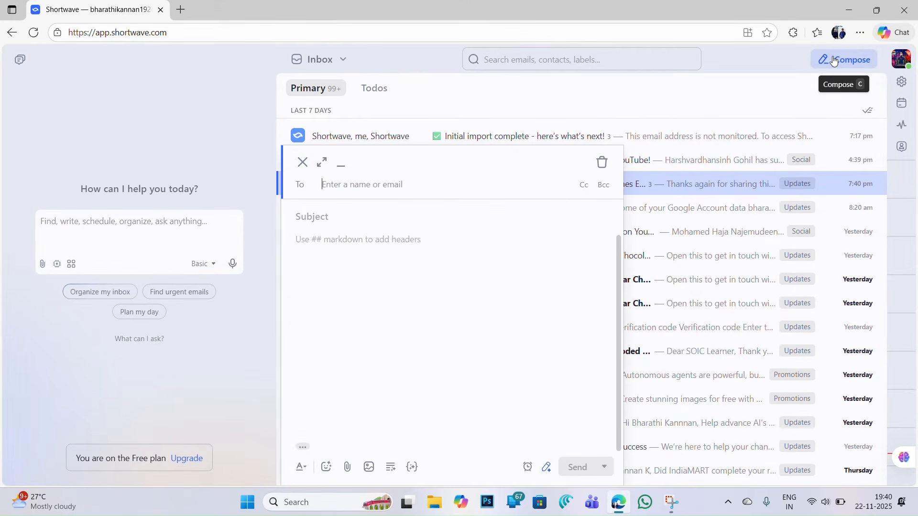
pyautogui.write('ka')
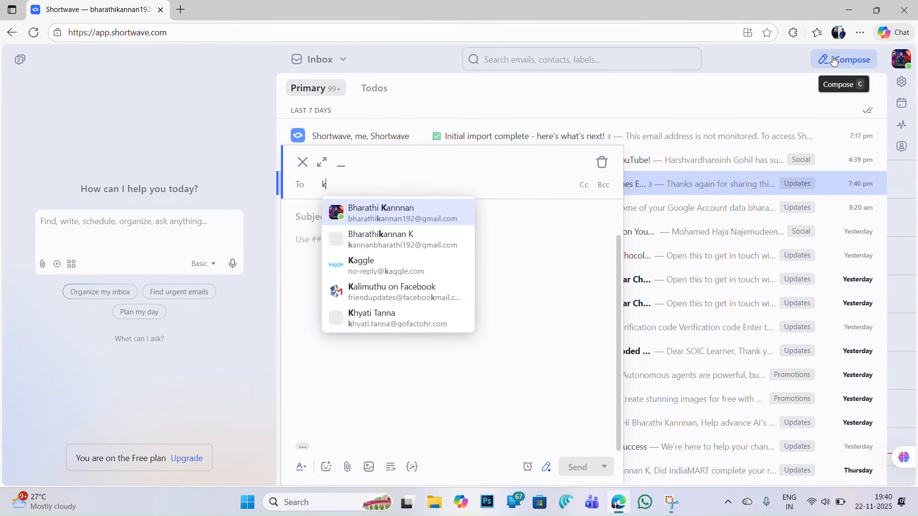
pyautogui.click(367, 236)
# - Set the new email's subject to "From" followed by the sender's AI channel name
pyautogui.click(335, 218)
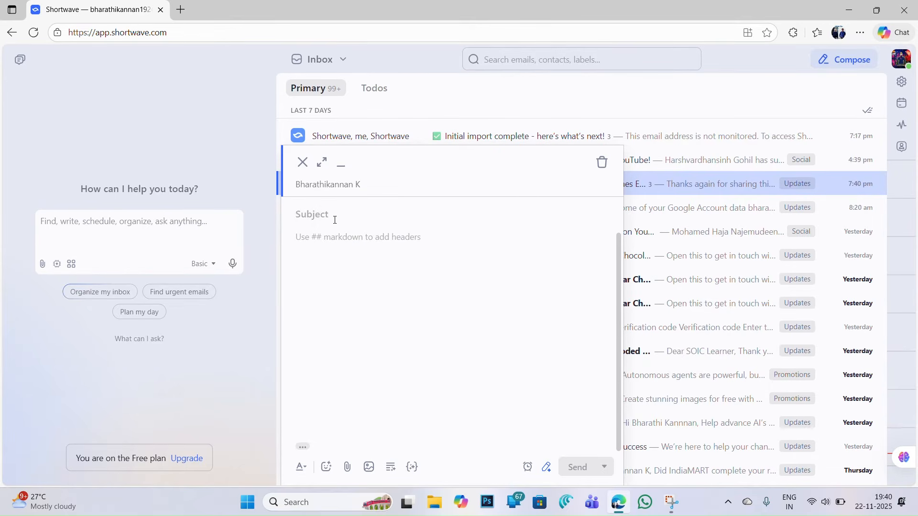
pyautogui.write('Feo')
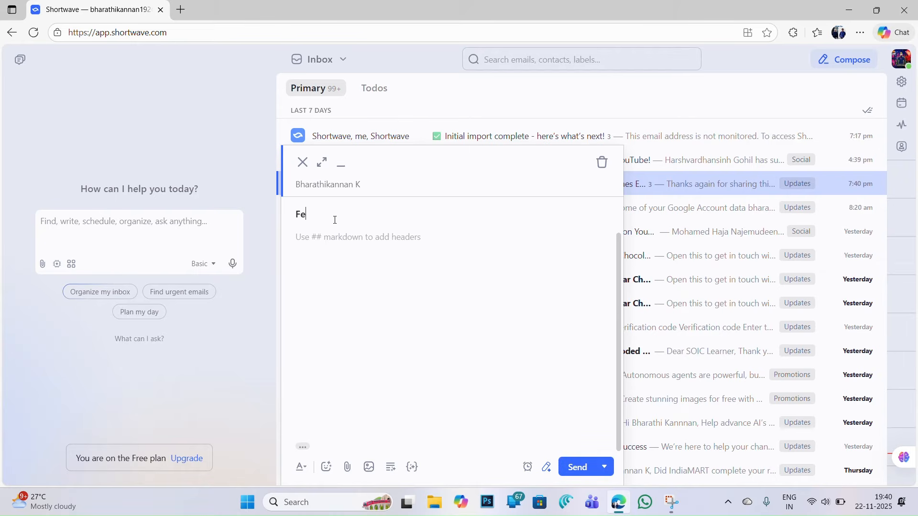
pyautogui.press('BackSpace')
pyautogui.press('BackSpace')
pyautogui.write('rom Bharathi AI Channa')
pyautogui.press('BackSpace')
pyautogui.write('el')
# - Write "Hi Friend" as the body of the new email
pyautogui.click(329, 238)
pyautogui.write('HI')
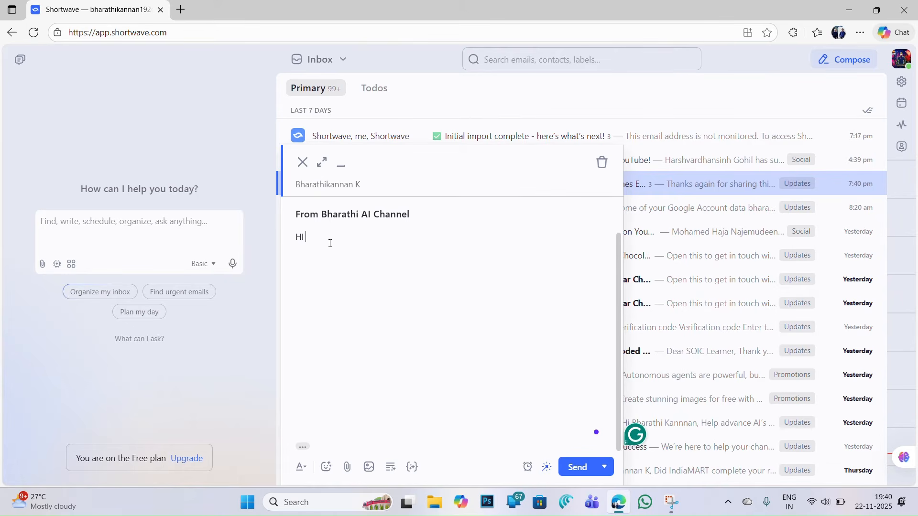
pyautogui.press('BackSpace')
pyautogui.press('BackSpace')
pyautogui.write('i Friend')
# - Ask the AI assistant to improve the email draft and answer its questions with "ok Create it"
pyautogui.click(546, 469)
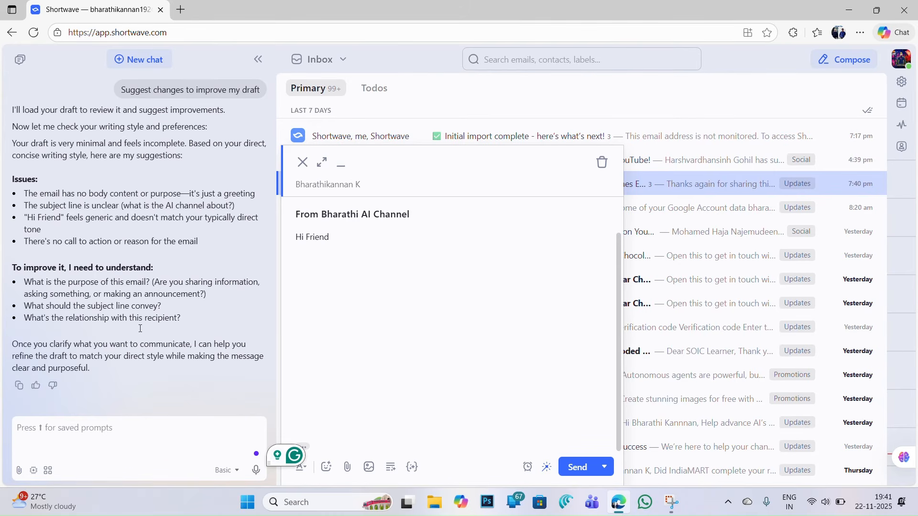
pyautogui.write('ok')
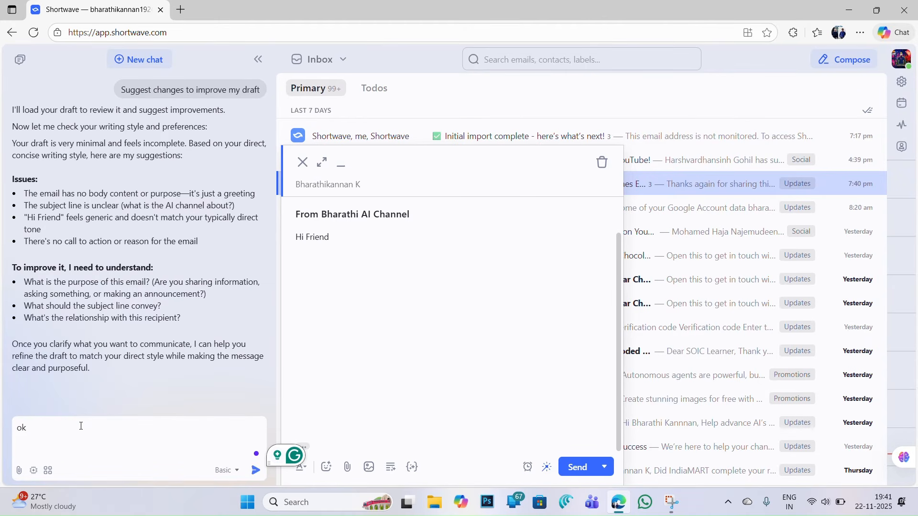
pyautogui.write(' Create it')
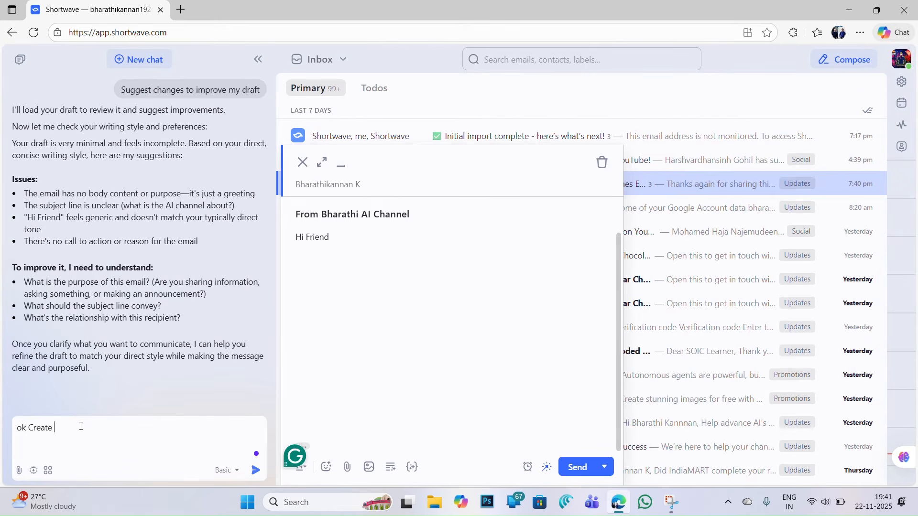
pyautogui.hotkey('shift', 'Return')
pyautogui.press('Return')
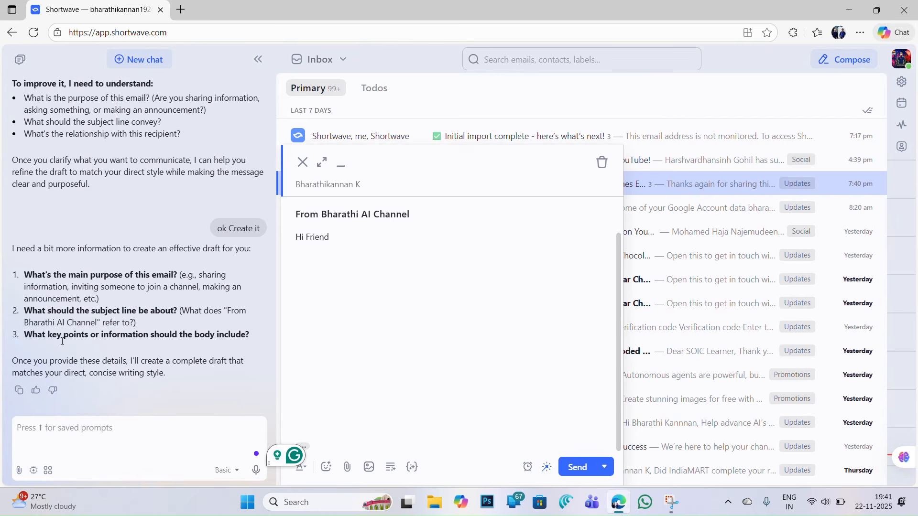
# - Have the AI assistant generate the draft with "ok Create" and expand it with the follow-up prompt "Big"
pyautogui.write('ok Create')
pyautogui.press('Return')
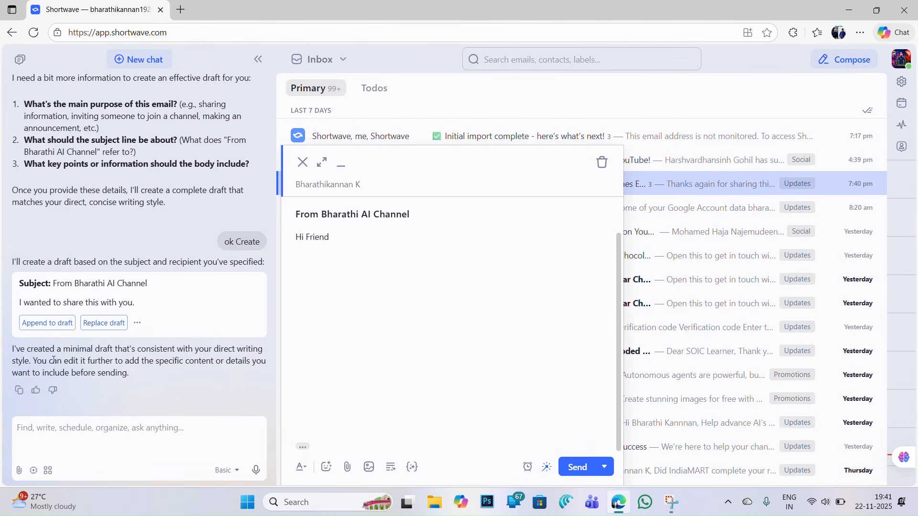
pyautogui.click(75, 428)
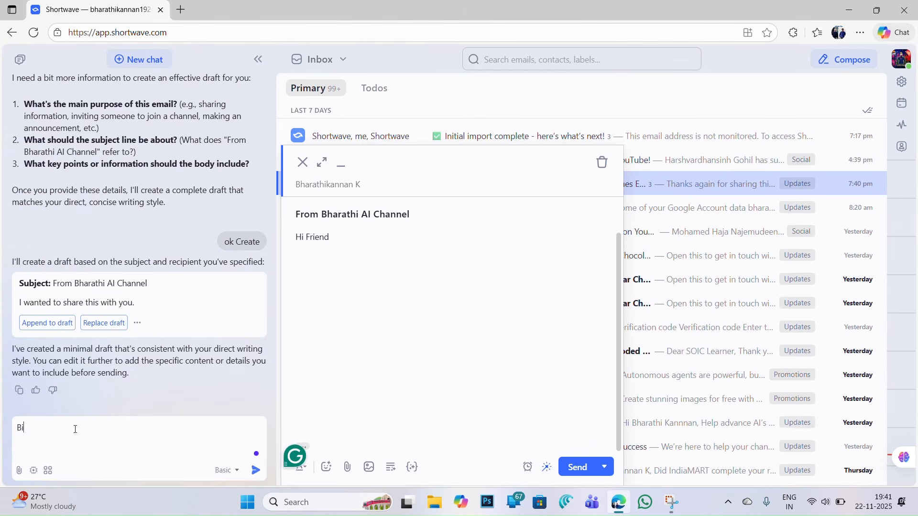
pyautogui.write('Big')
pyautogui.press('Return')
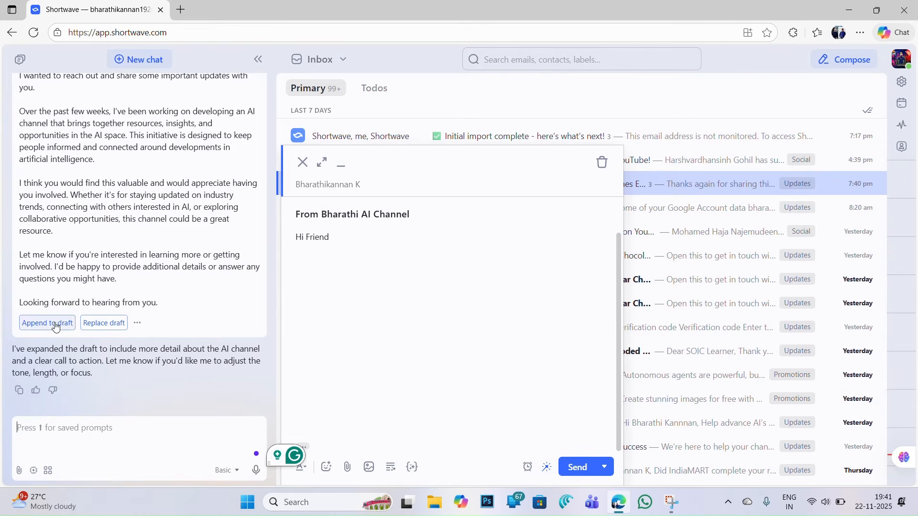
pyautogui.scroll(1, 72, 170)
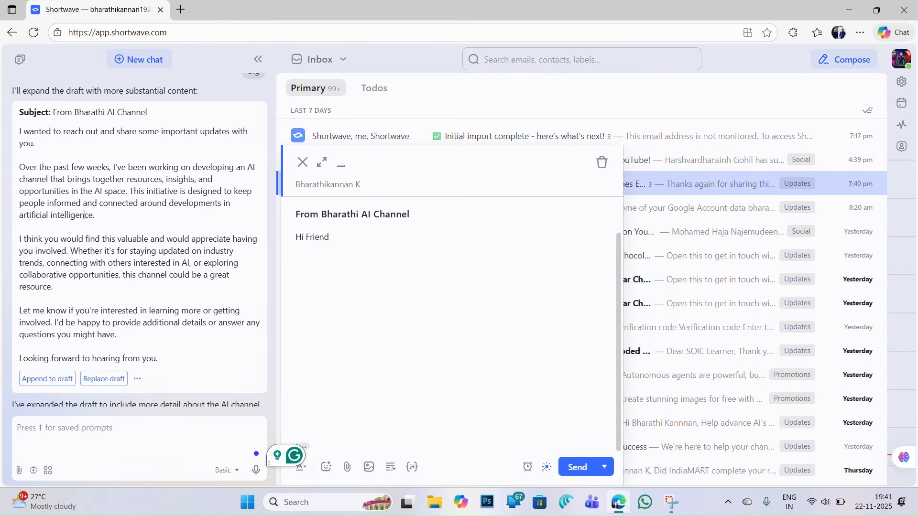
# - Replace the email's body with the expanded AI-generated draft and send the message
pyautogui.click(104, 380)
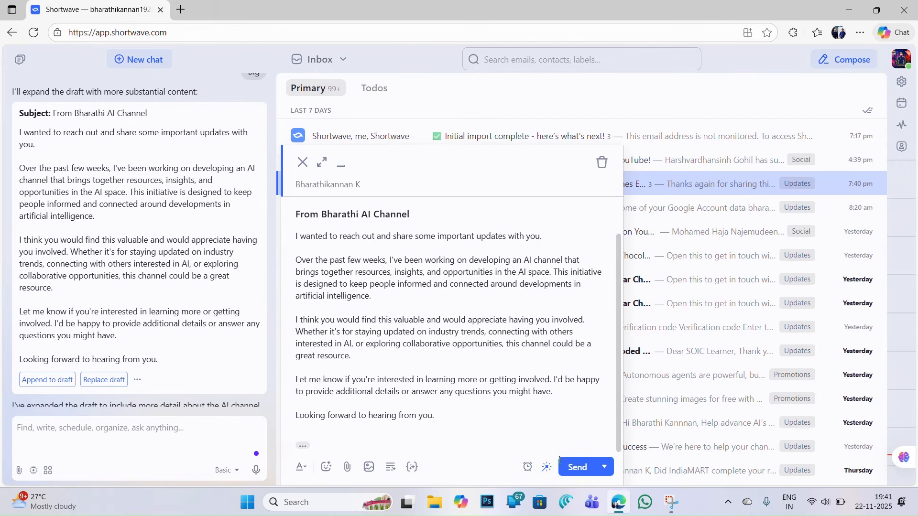
pyautogui.click(577, 468)
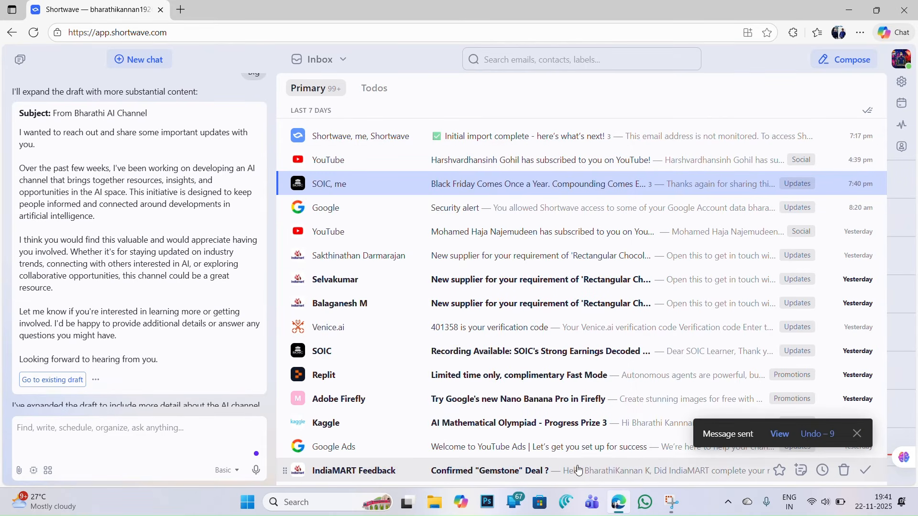
# - Start a new blank email and view its text formatting options, including the available text colors
pyautogui.click(844, 60)
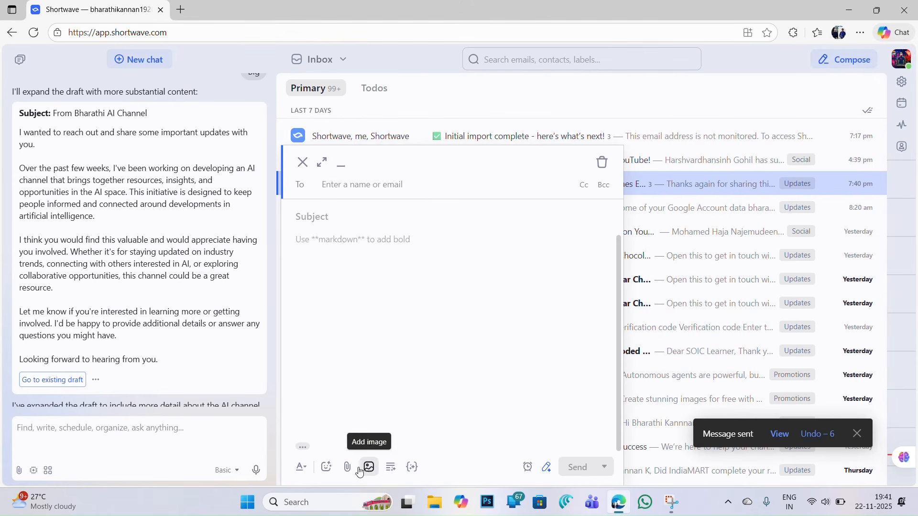
pyautogui.click(306, 471)
pyautogui.moveTo(364, 393)
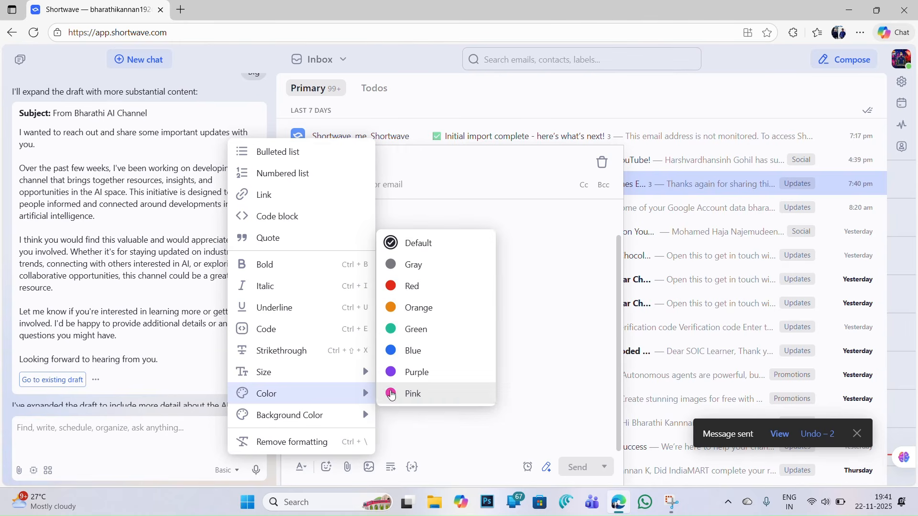
pyautogui.click(531, 382)
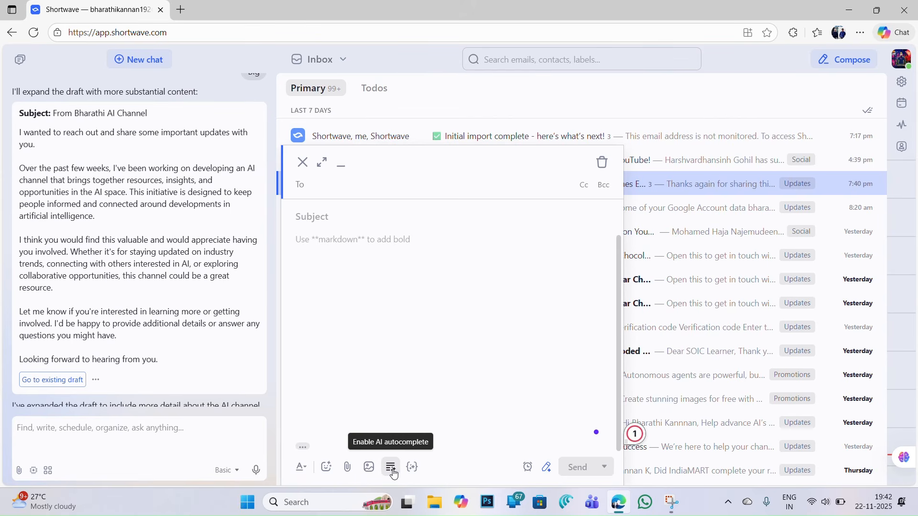
# - View the no-reply reminder options for the new email, including the custom date and time picker, without setting a reminder
pyautogui.click(528, 468)
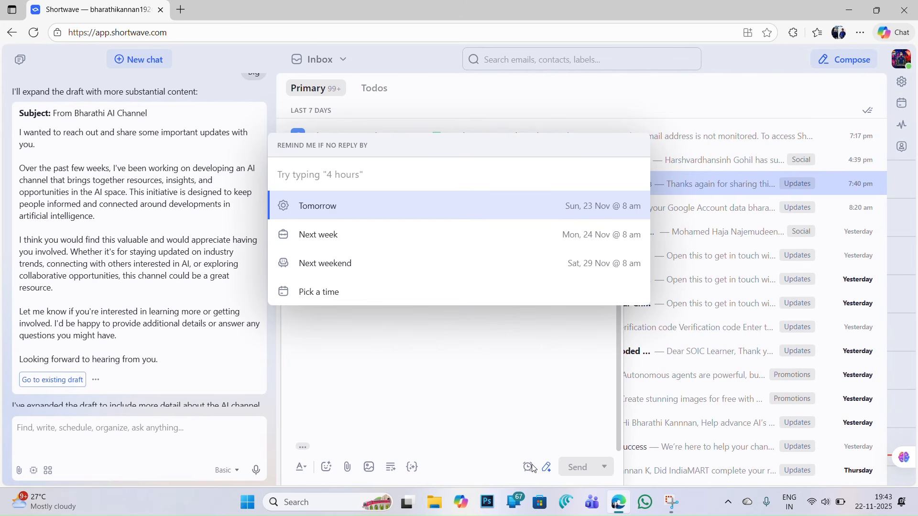
pyautogui.click(316, 299)
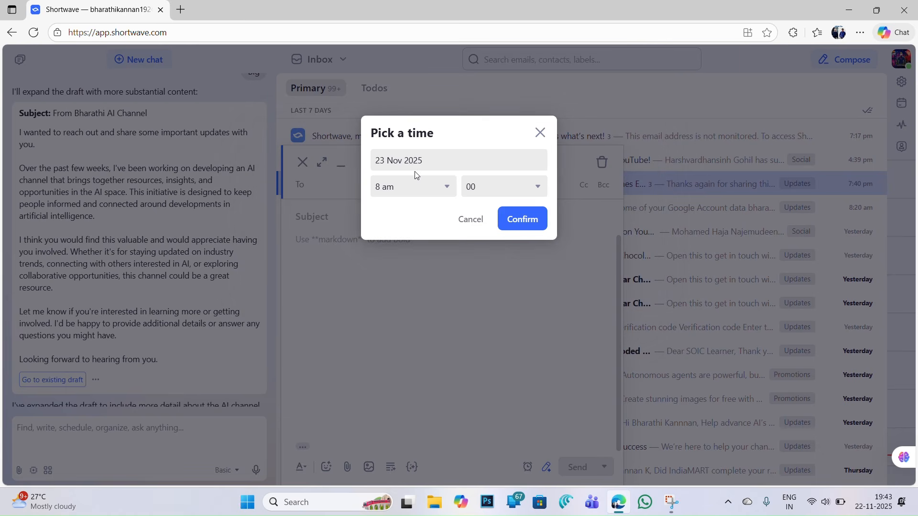
pyautogui.click(537, 131)
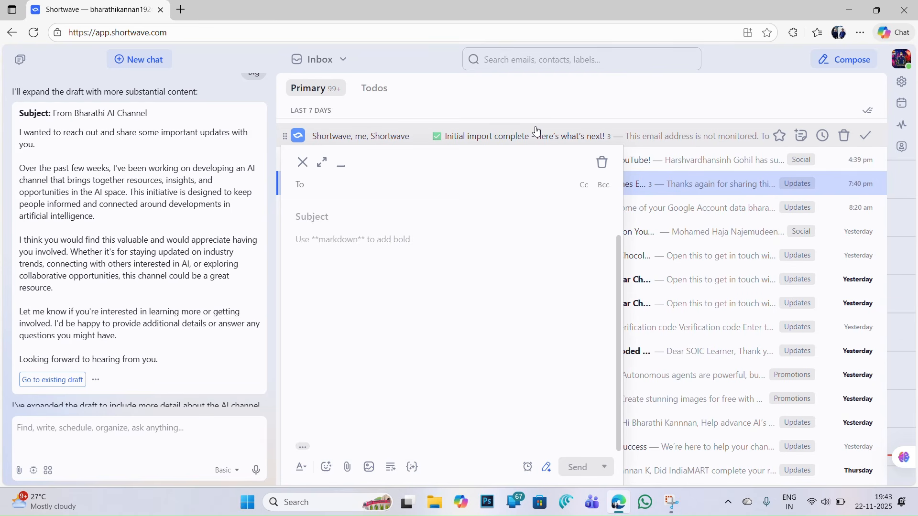